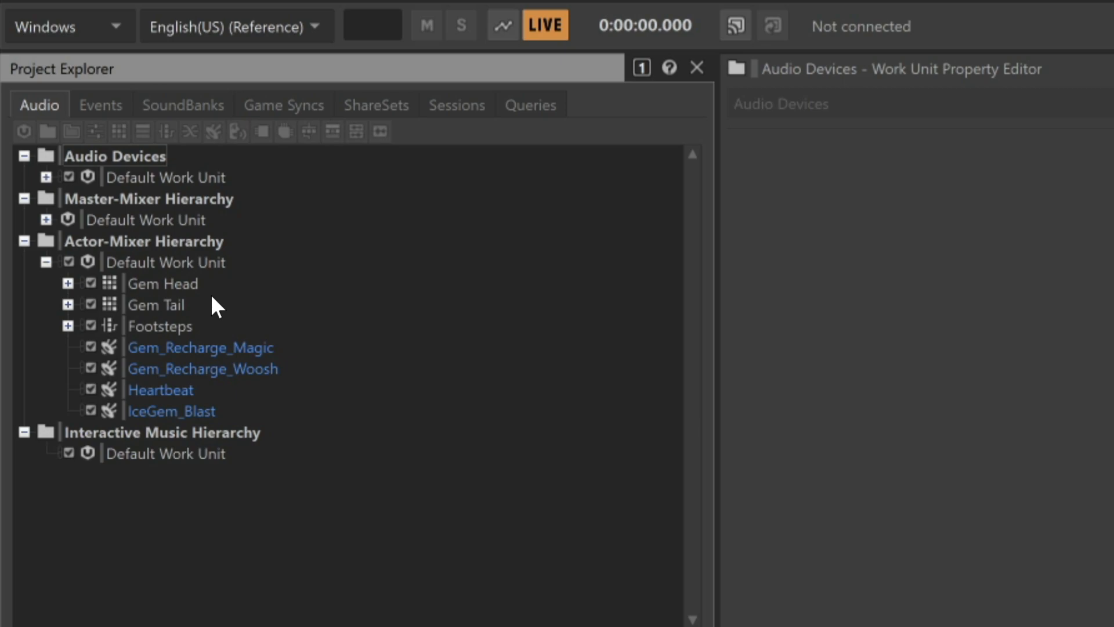
Audition the Gem Head and Gem Tail random containers individually
{"action": "left_click", "coordinate": [182, 286]}
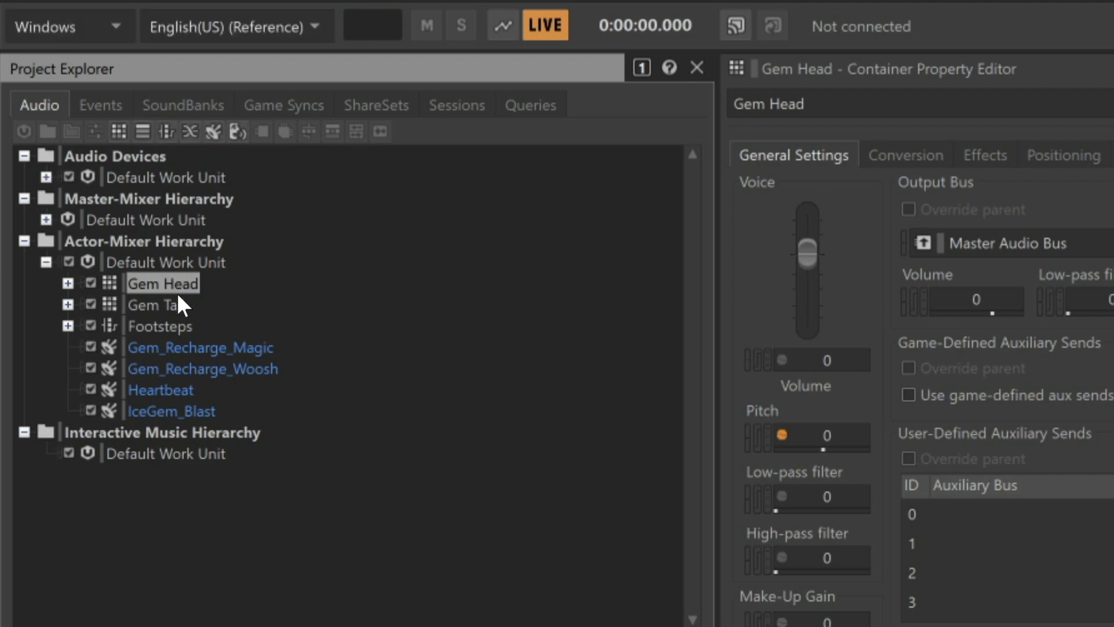
{"action": "left_click", "coordinate": [172, 303]}
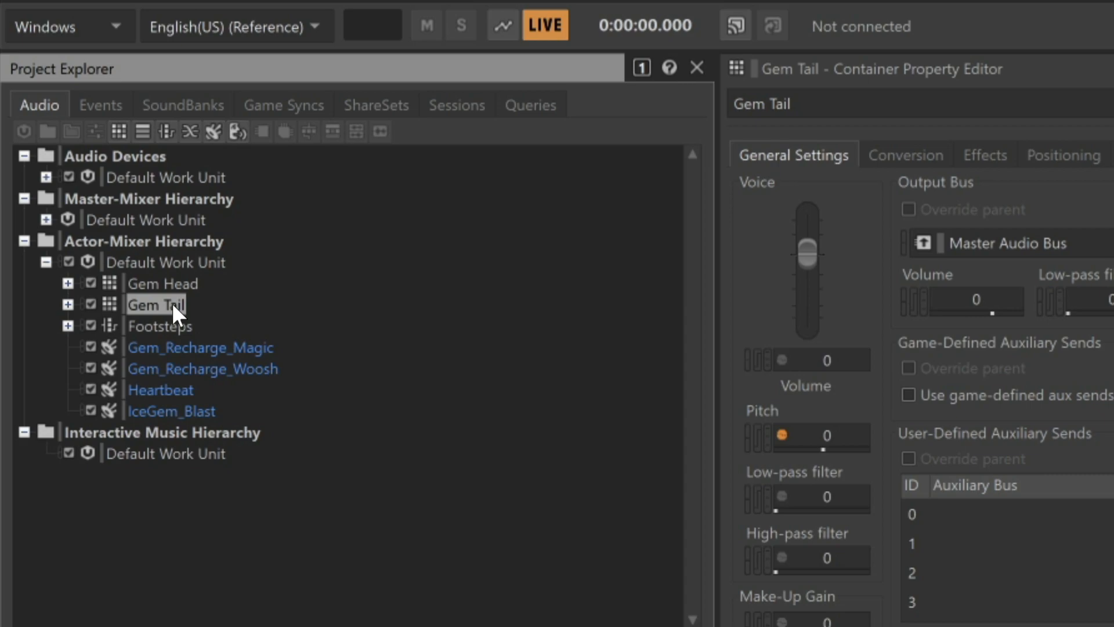
{"action": "key", "text": "space"}
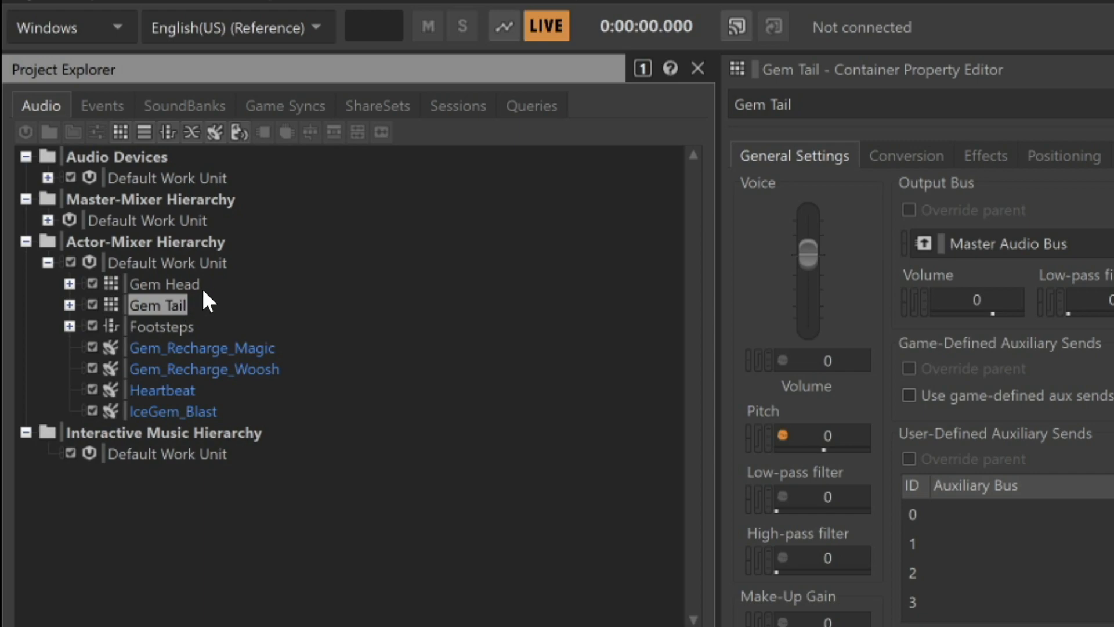
Group the Gem Head and Gem Tail containers under a new parent Sequence Container named Gem Drop
{"action": "left_click_drag", "start_coordinate": [220, 279], "coordinate": [177, 308]}
{"action": "right_click", "coordinate": [177, 307]}
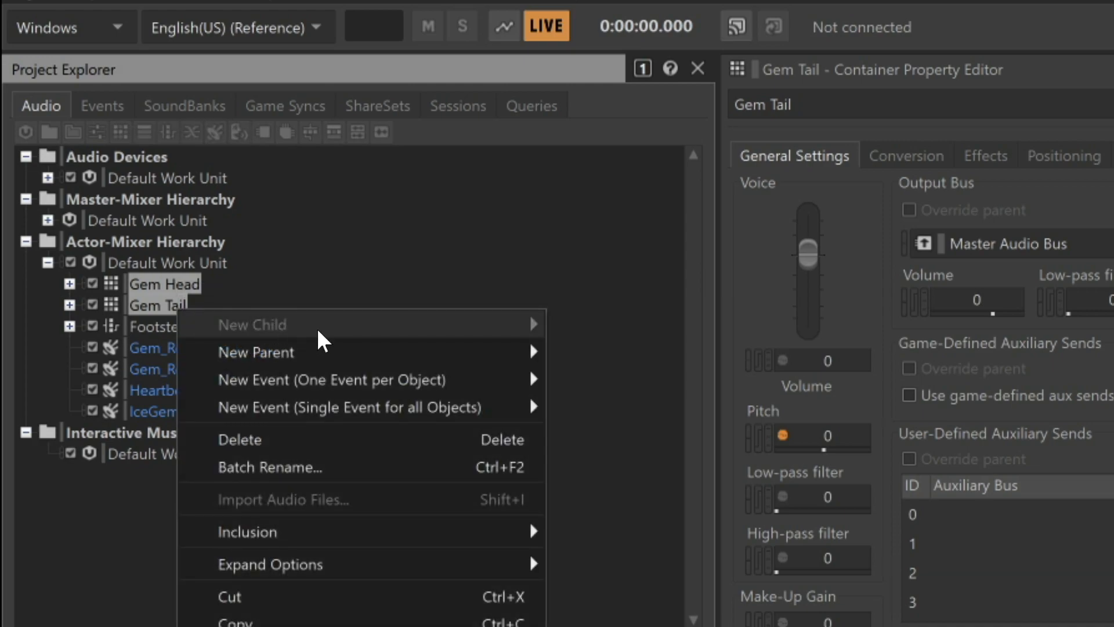
{"action": "mouse_move", "coordinate": [417, 351]}
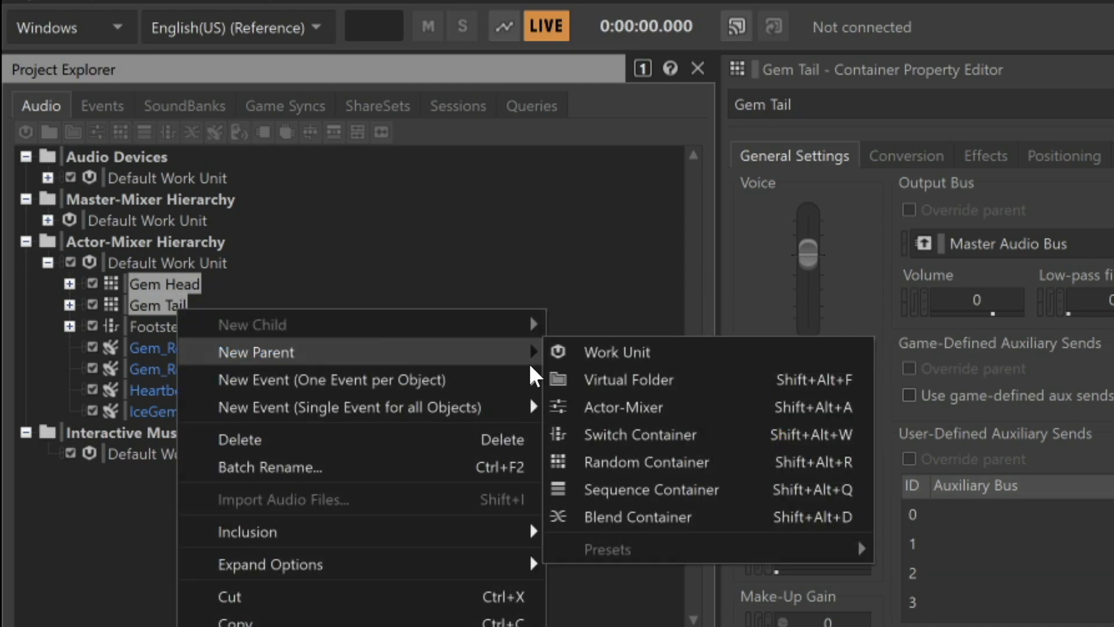
{"action": "left_click", "coordinate": [645, 487]}
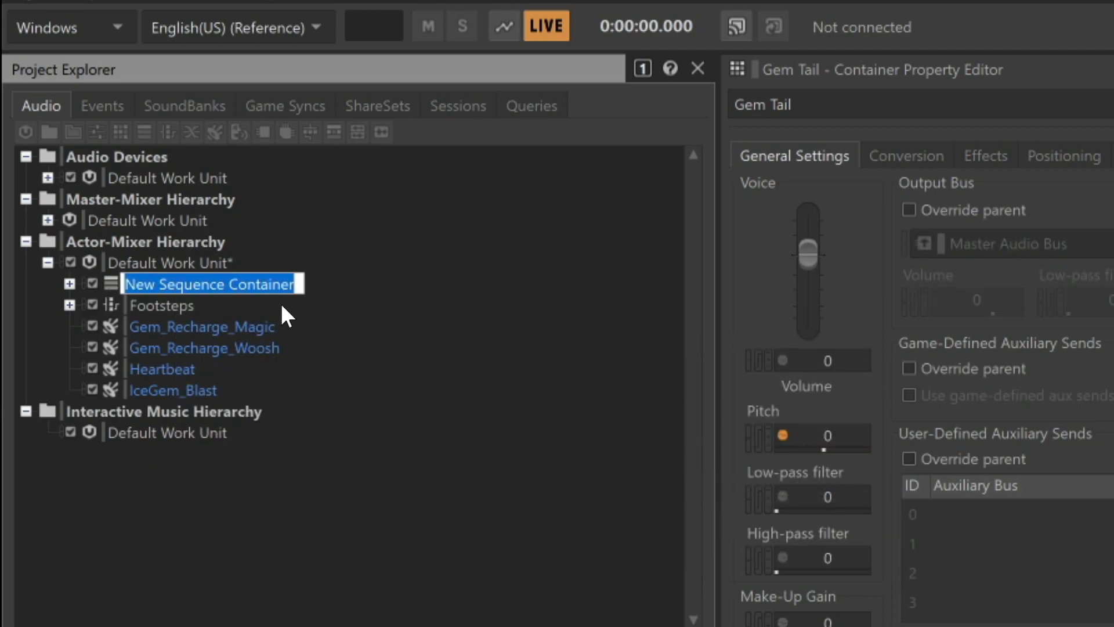
{"action": "type", "text": "Gem Drop"}
{"action": "key", "text": "Return"}
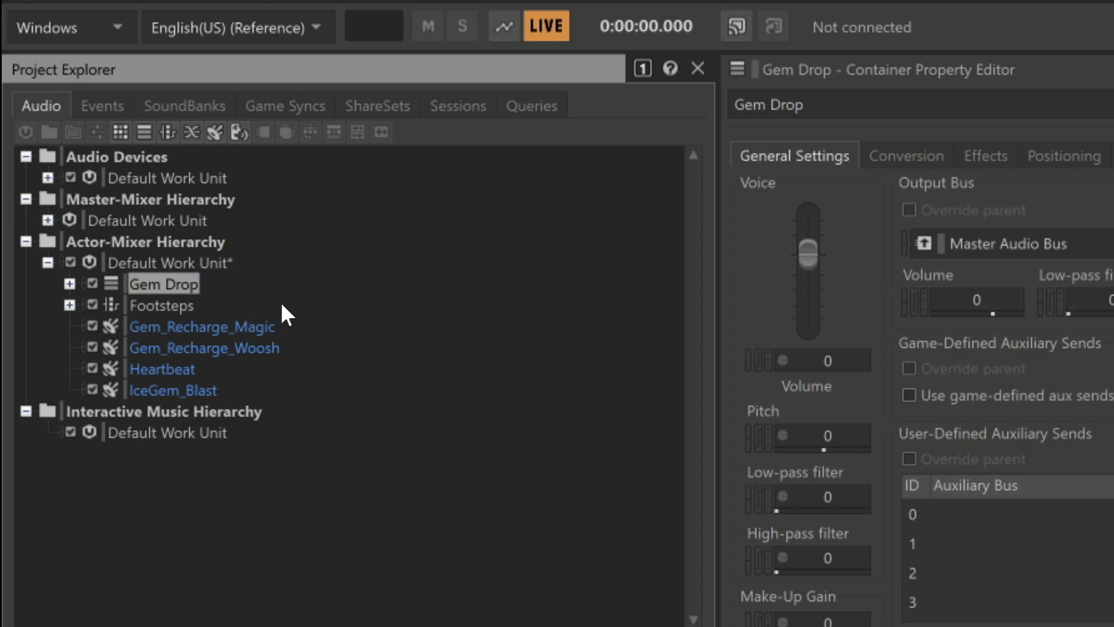
Add Gem Head and then Gem Tail to Gem Drop's playlist, and enlarge the area showing the playlist
{"action": "left_click", "coordinate": [69, 283]}
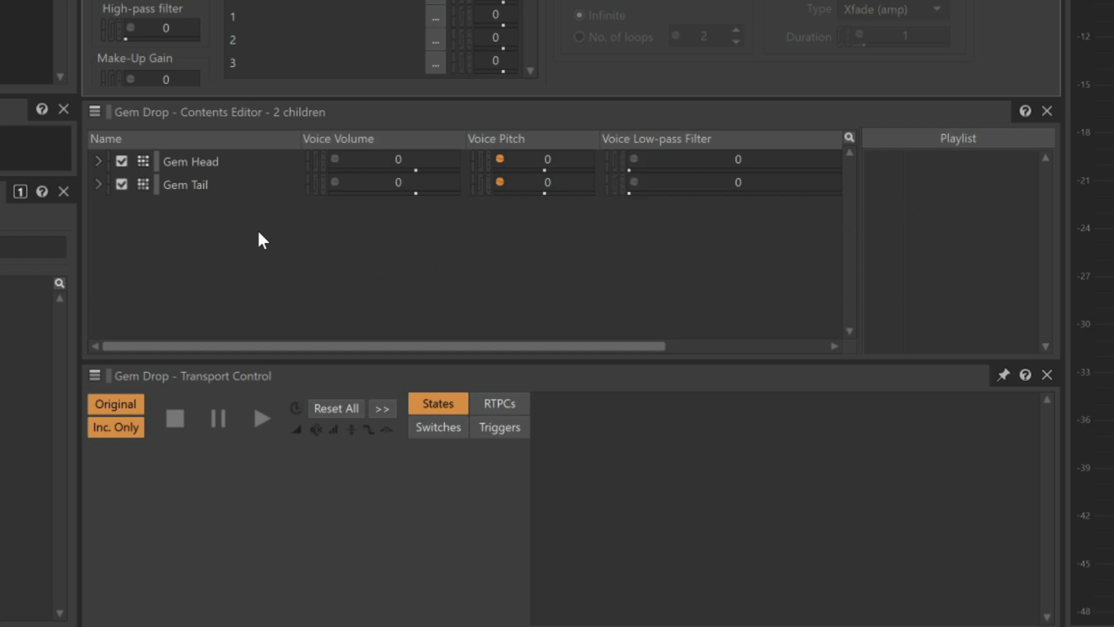
{"action": "left_click_drag", "start_coordinate": [210, 166], "coordinate": [932, 164]}
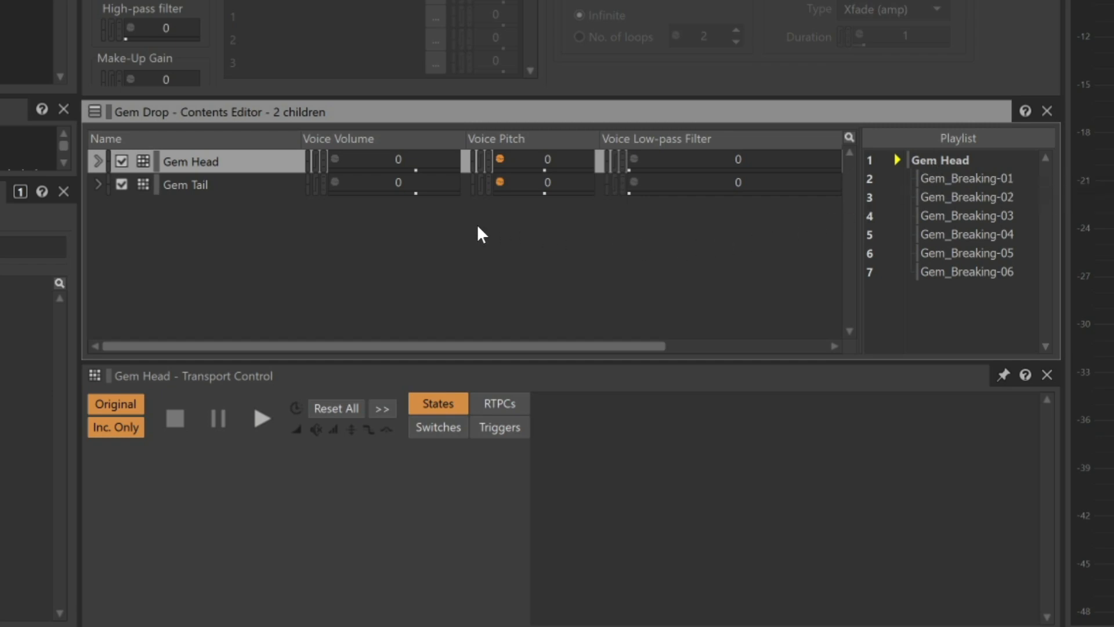
{"action": "left_click_drag", "start_coordinate": [193, 184], "coordinate": [951, 306]}
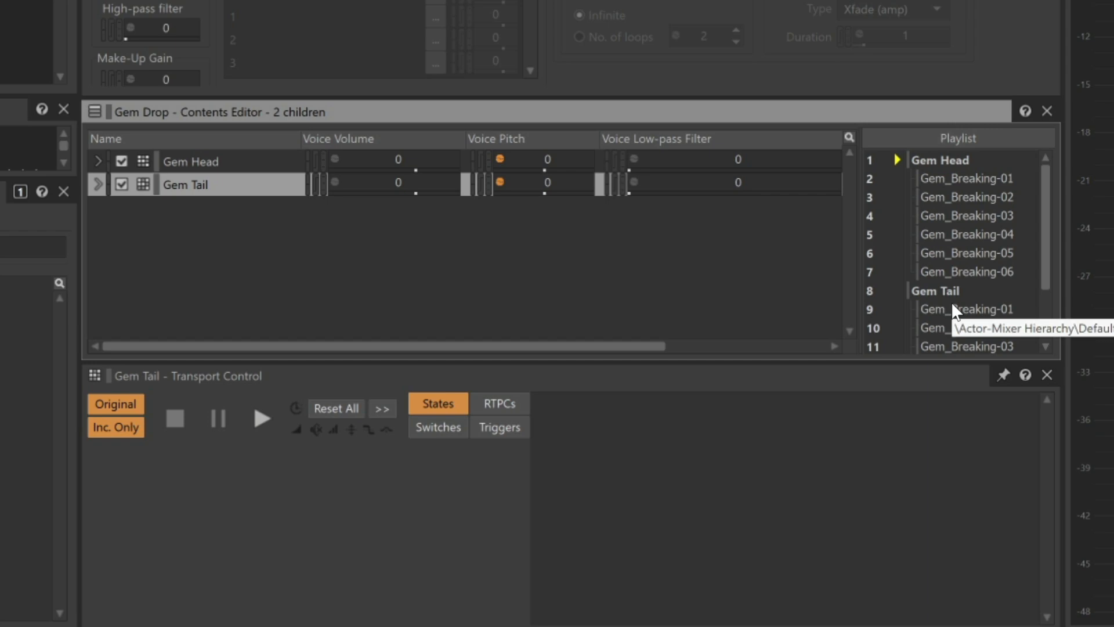
{"action": "left_click_drag", "start_coordinate": [948, 364], "coordinate": [947, 440]}
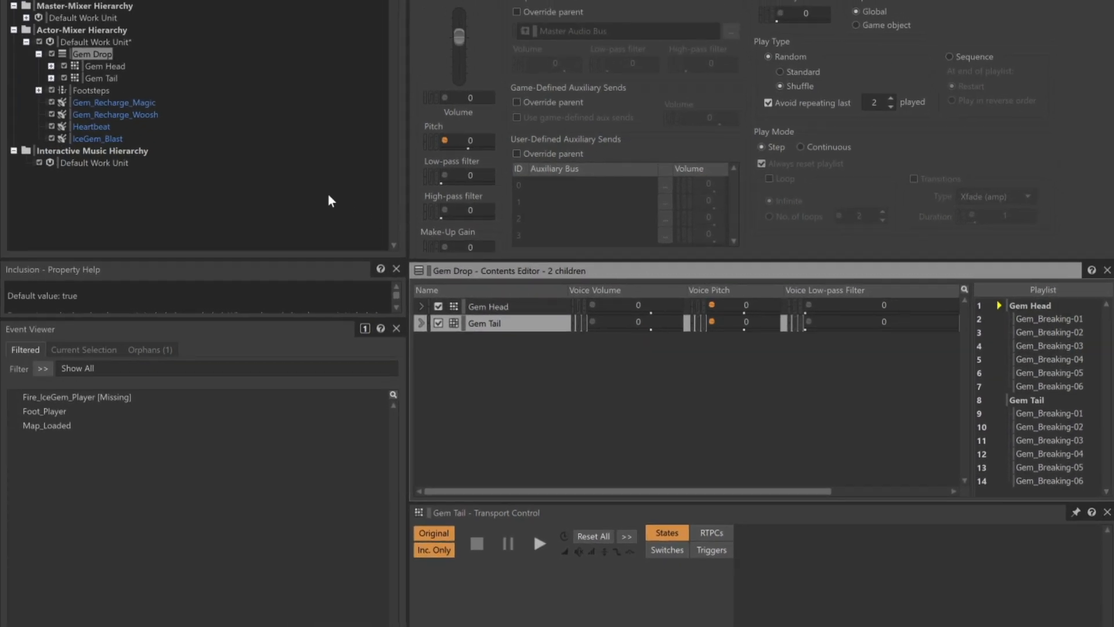
Play the Gem Drop sequence container twice to hear how it steps through its playlist
{"action": "left_click", "coordinate": [100, 54]}
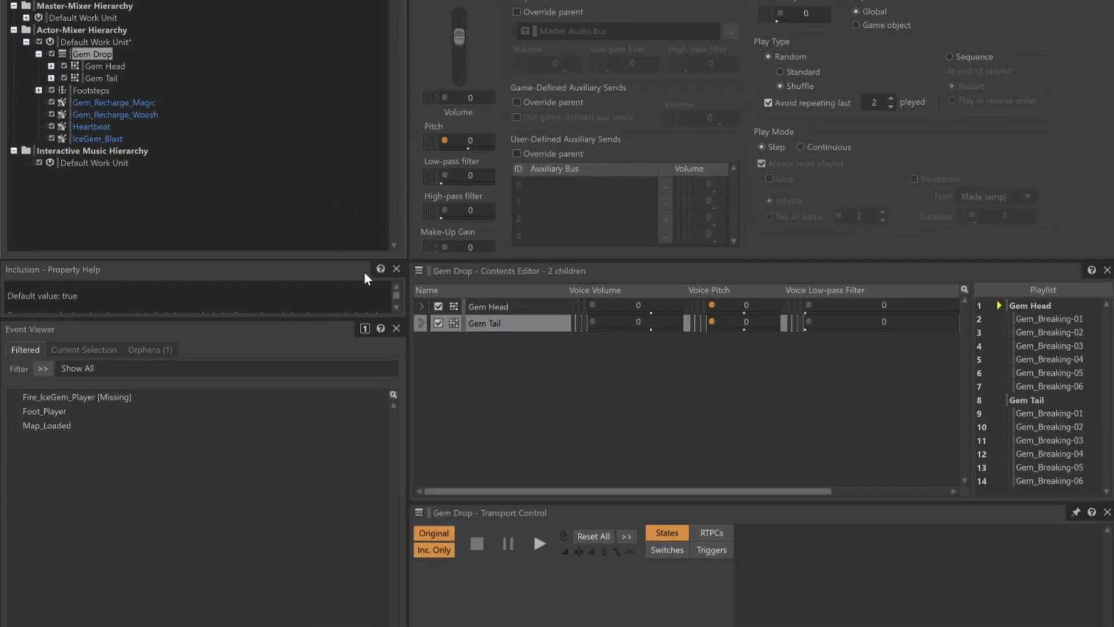
{"action": "left_click", "coordinate": [539, 546]}
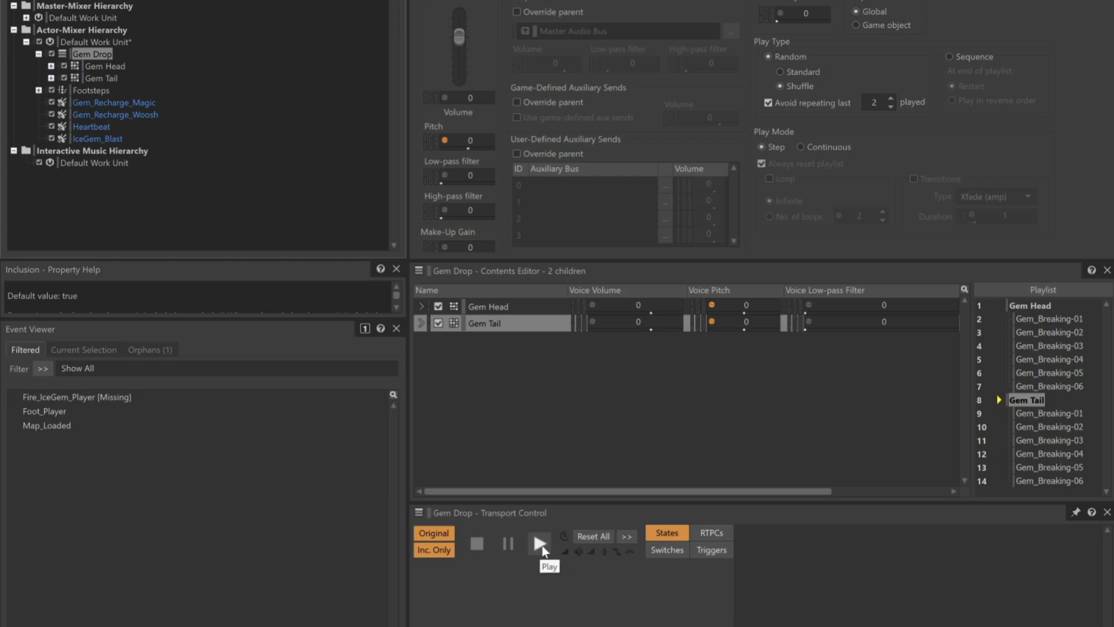
{"action": "left_click", "coordinate": [542, 546]}
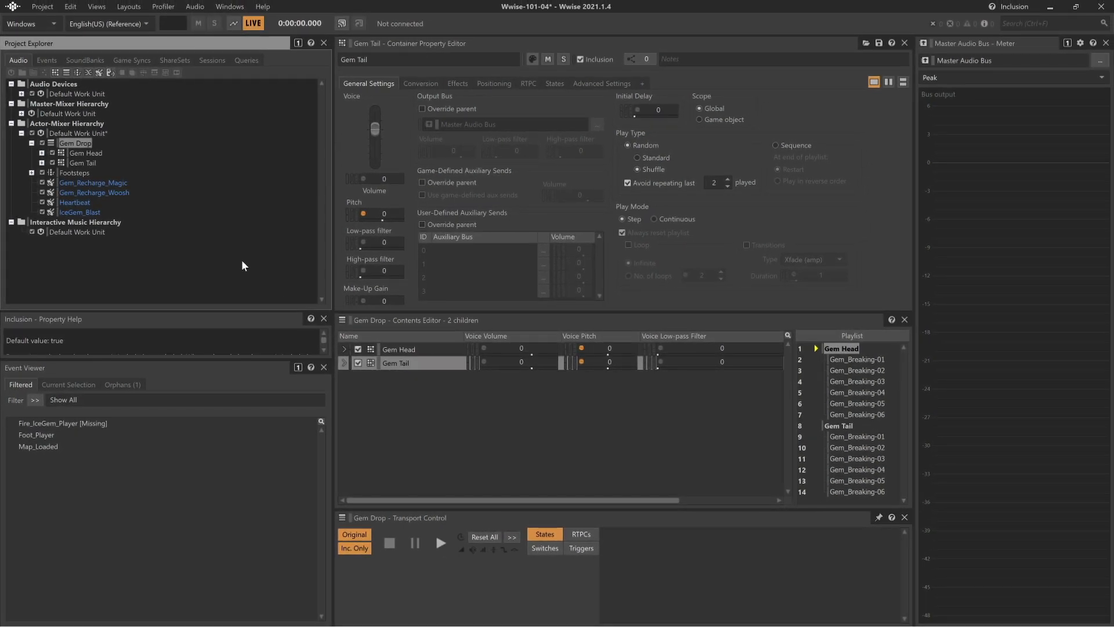
Set Gem Drop's play mode to Continuous and audition the container several times
{"action": "left_click", "coordinate": [86, 144]}
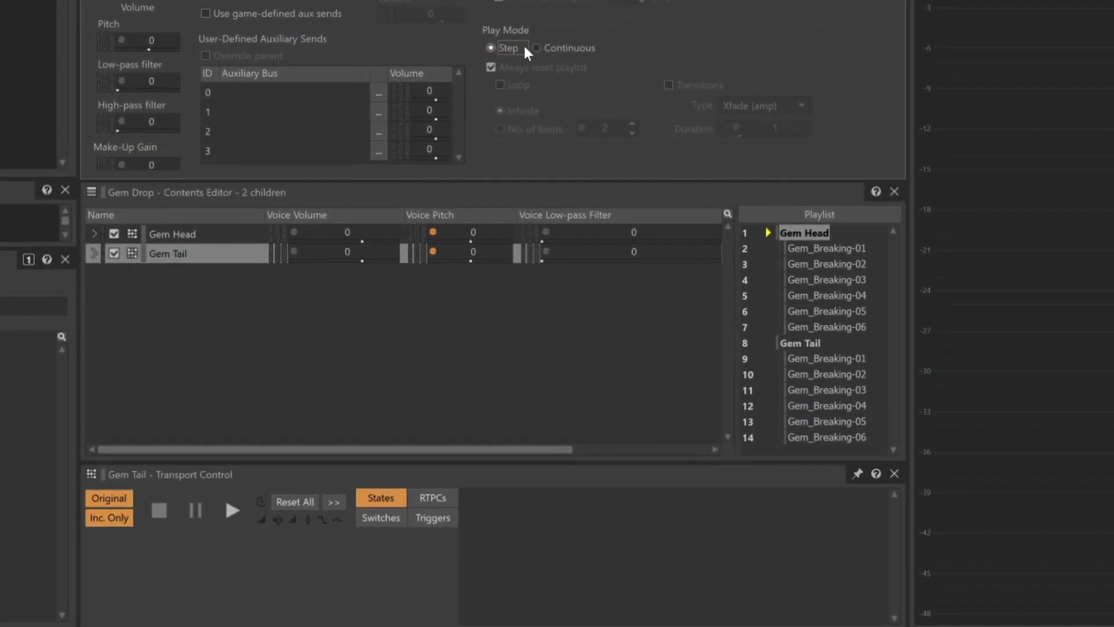
{"action": "left_click", "coordinate": [567, 93]}
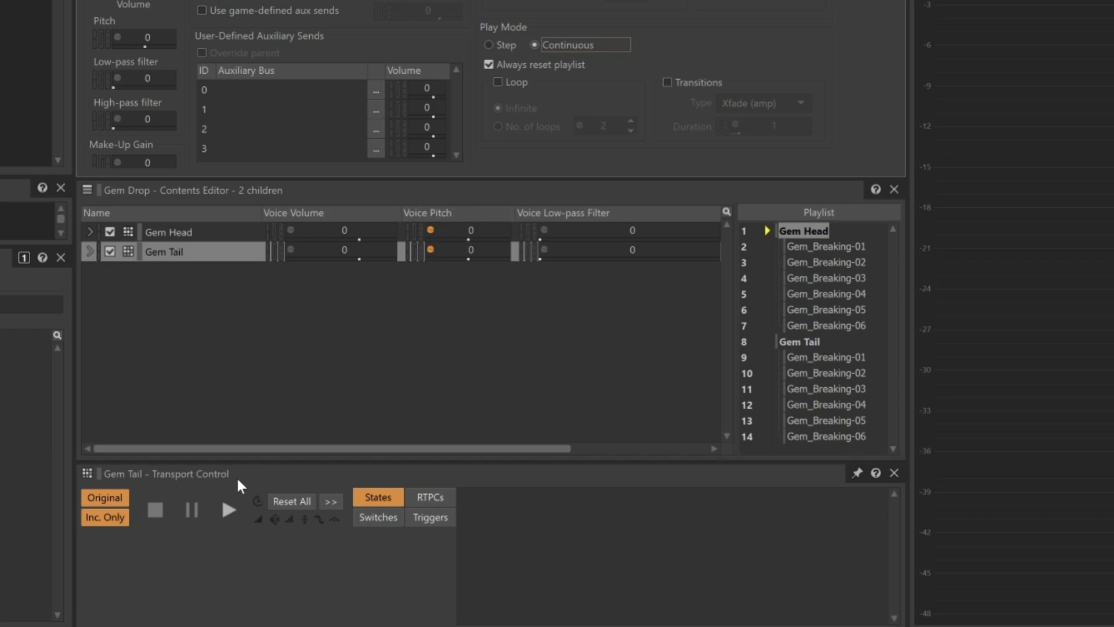
{"action": "left_click", "coordinate": [228, 510]}
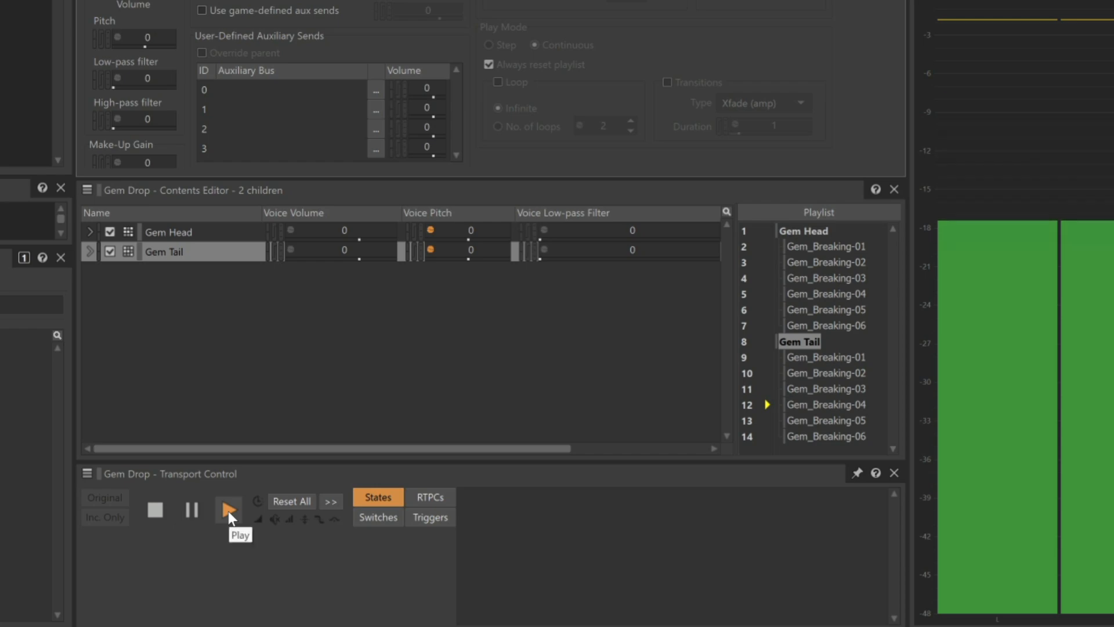
{"action": "left_click", "coordinate": [228, 510]}
{"action": "left_click", "coordinate": [228, 510]}
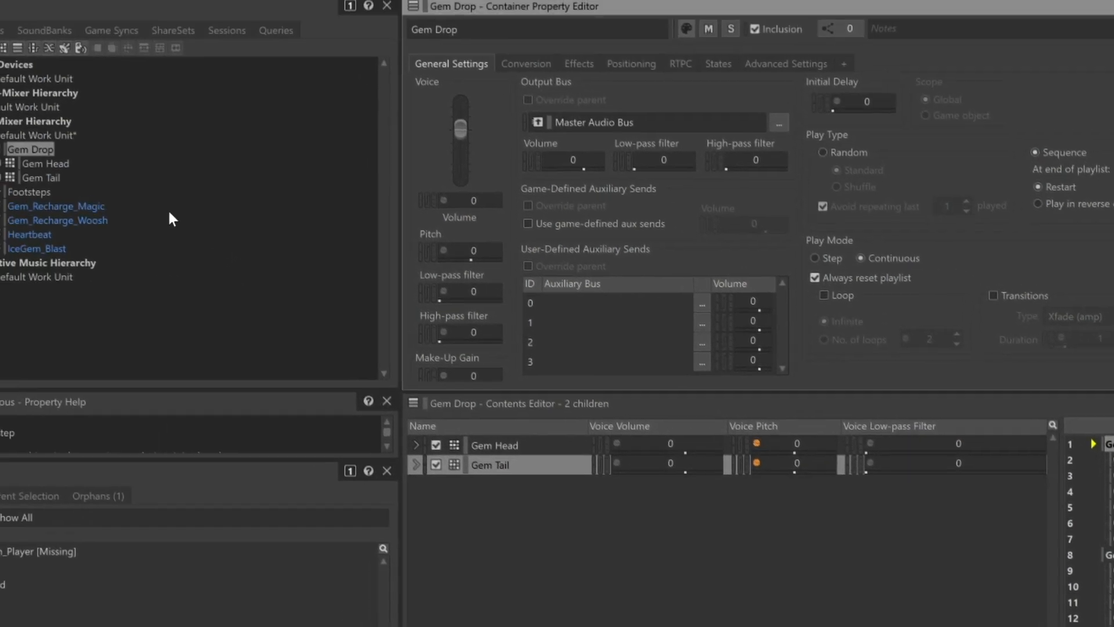
Add a Wwise Silence source as a child of Gem Drop with a duration of 0.25
{"action": "right_click", "coordinate": [34, 147]}
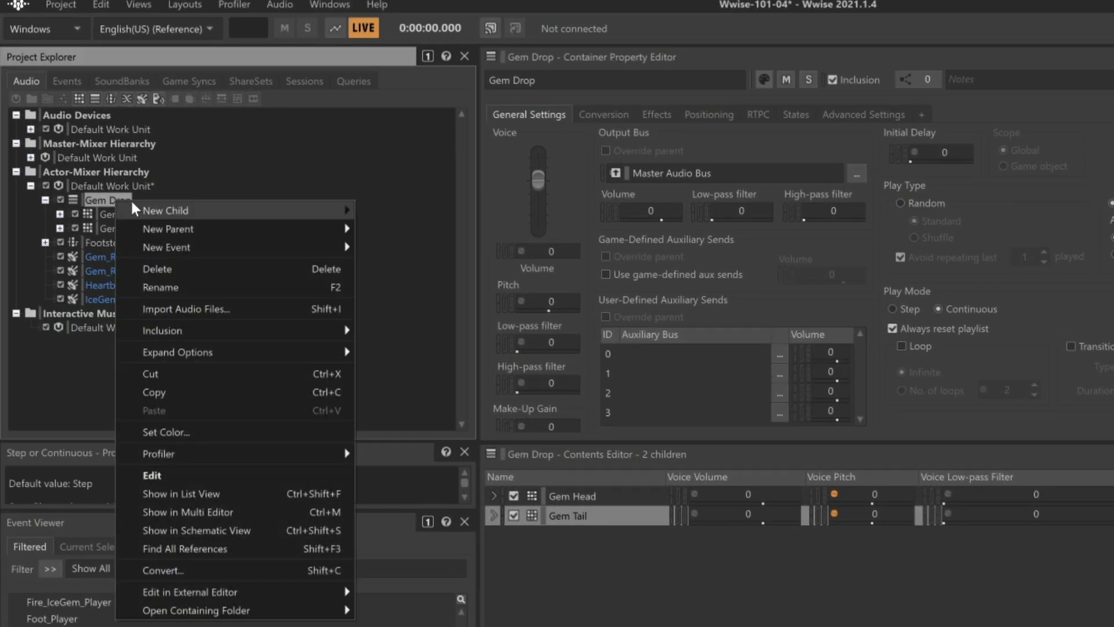
{"action": "mouse_move", "coordinate": [345, 207]}
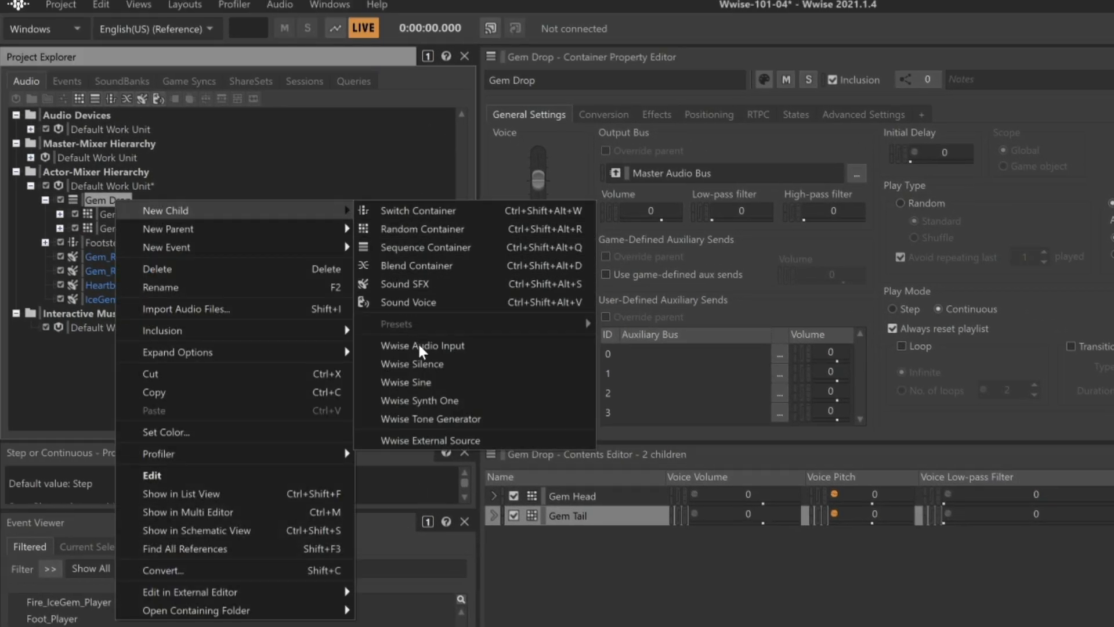
{"action": "left_click", "coordinate": [449, 365]}
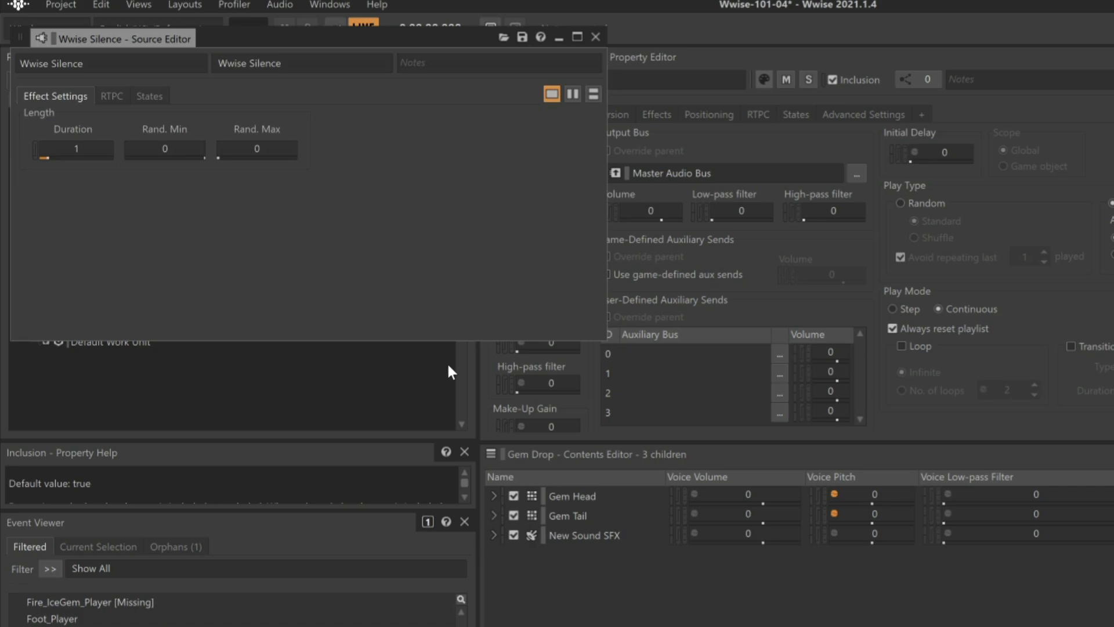
{"action": "left_click", "coordinate": [94, 152]}
{"action": "type", "text": "0.25"}
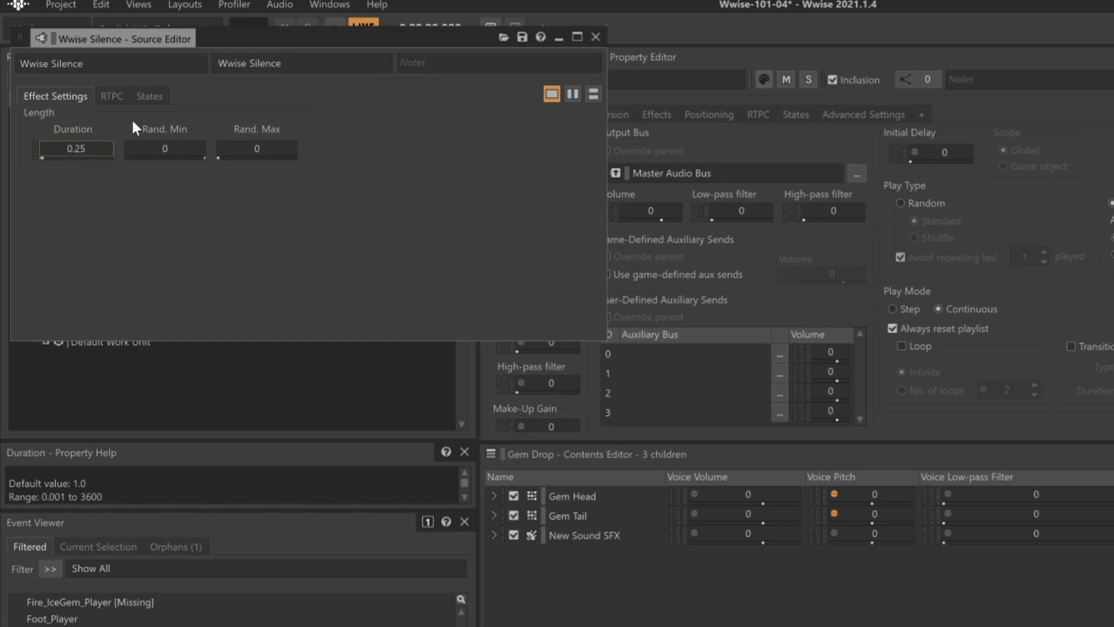
{"action": "left_click", "coordinate": [596, 37]}
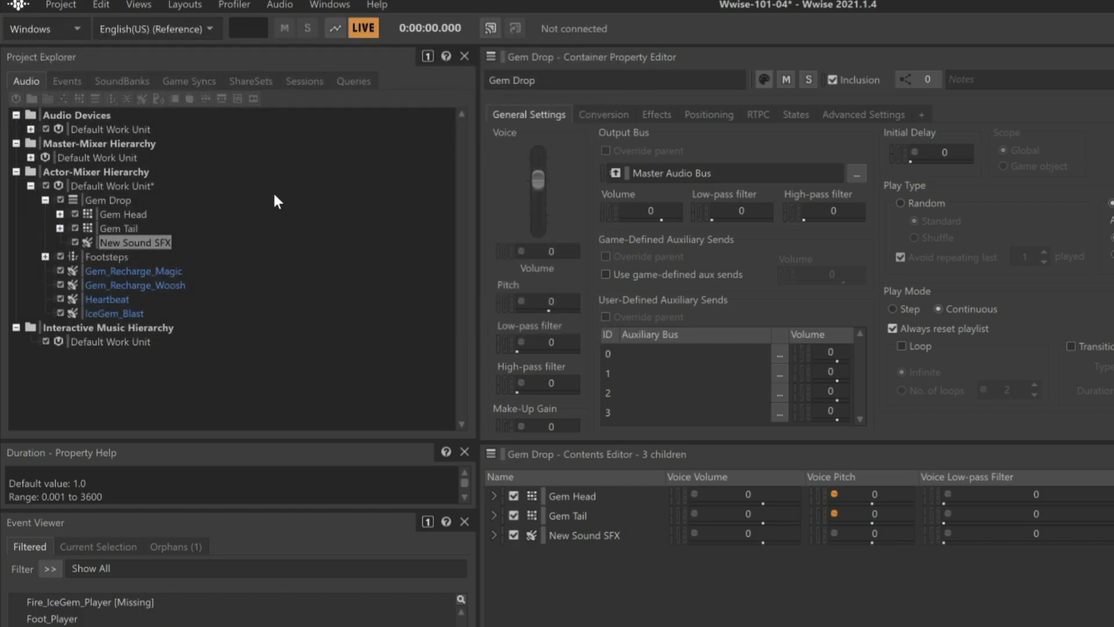
Rename the new sound object under Gem Drop as Silence
{"action": "right_click", "coordinate": [138, 239]}
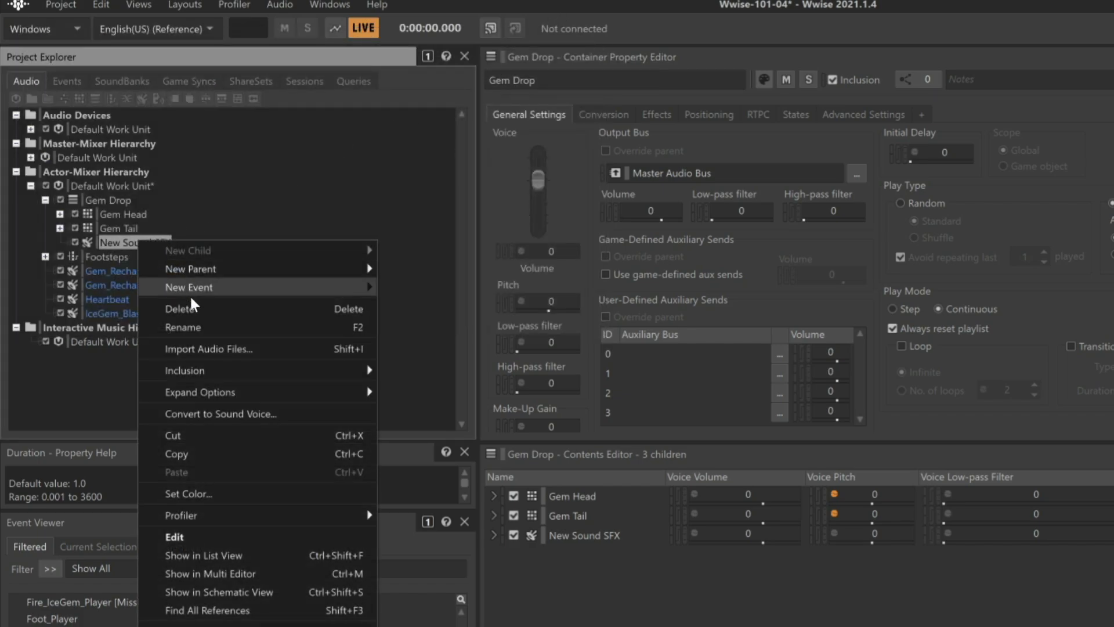
{"action": "left_click", "coordinate": [200, 326]}
{"action": "type", "text": "Silence"}
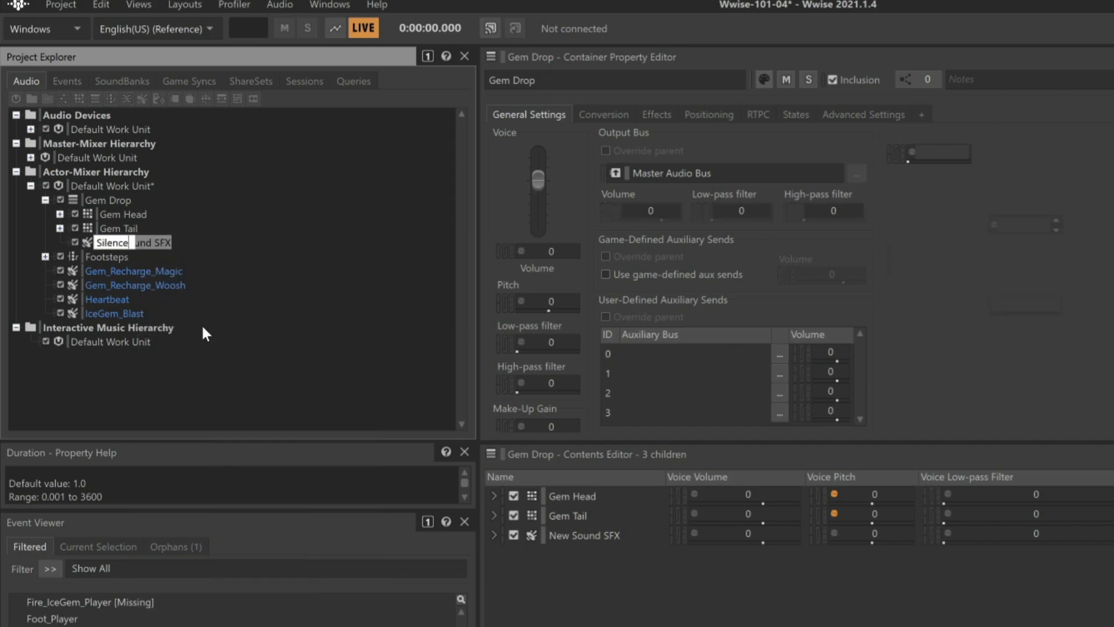
{"action": "key", "text": "Return"}
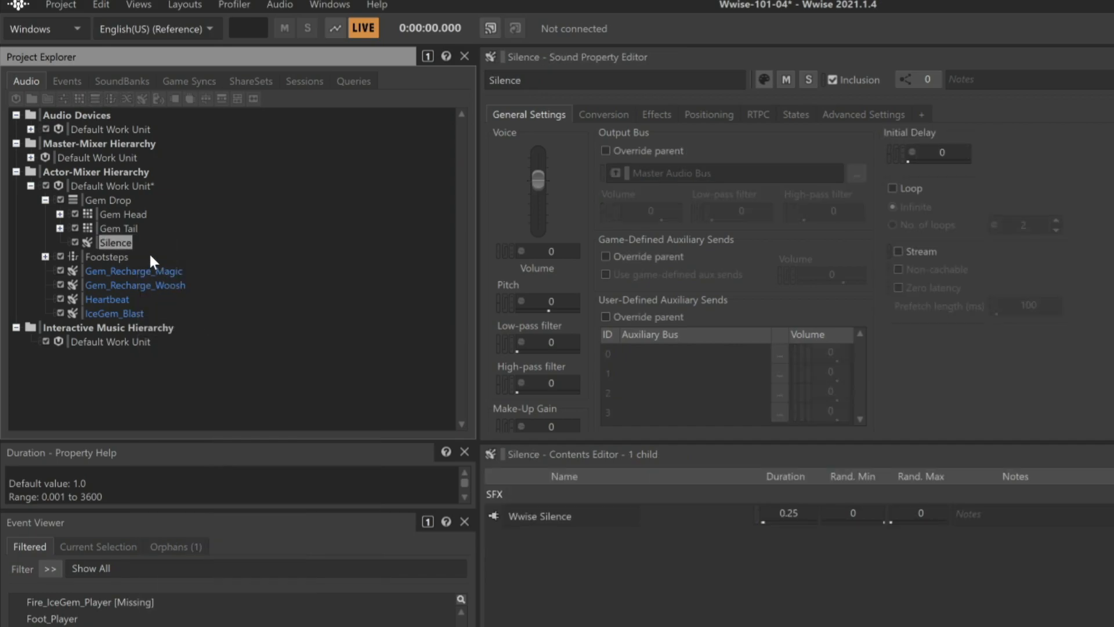
Insert Silence between Gem Head and Gem Tail in Gem Drop's playlist and play the container
{"action": "left_click", "coordinate": [127, 201]}
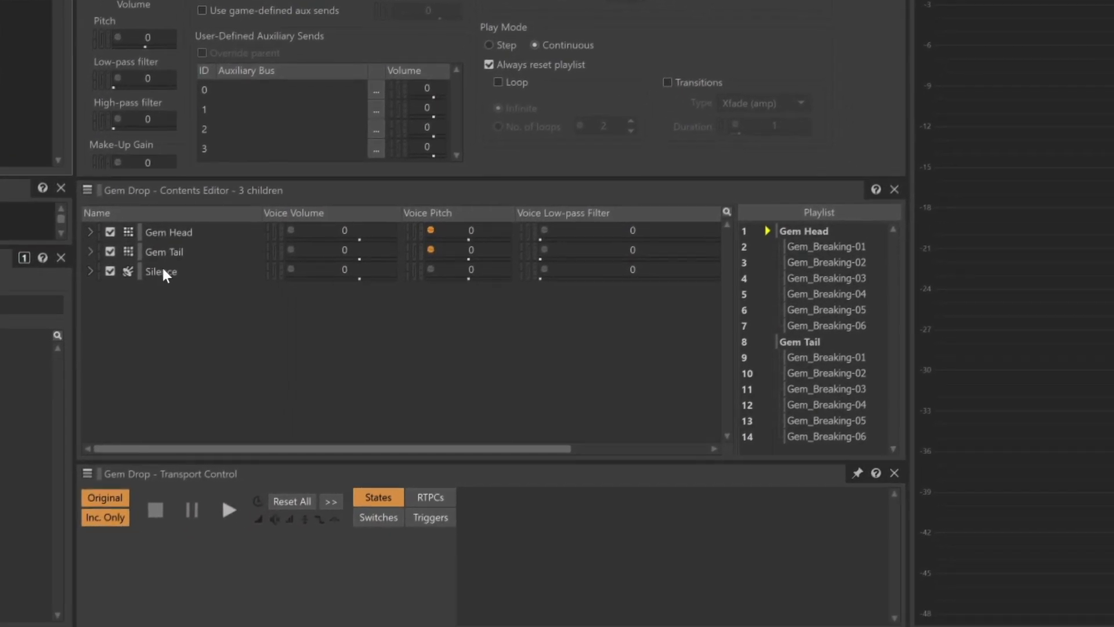
{"action": "left_click_drag", "start_coordinate": [163, 270], "coordinate": [806, 323]}
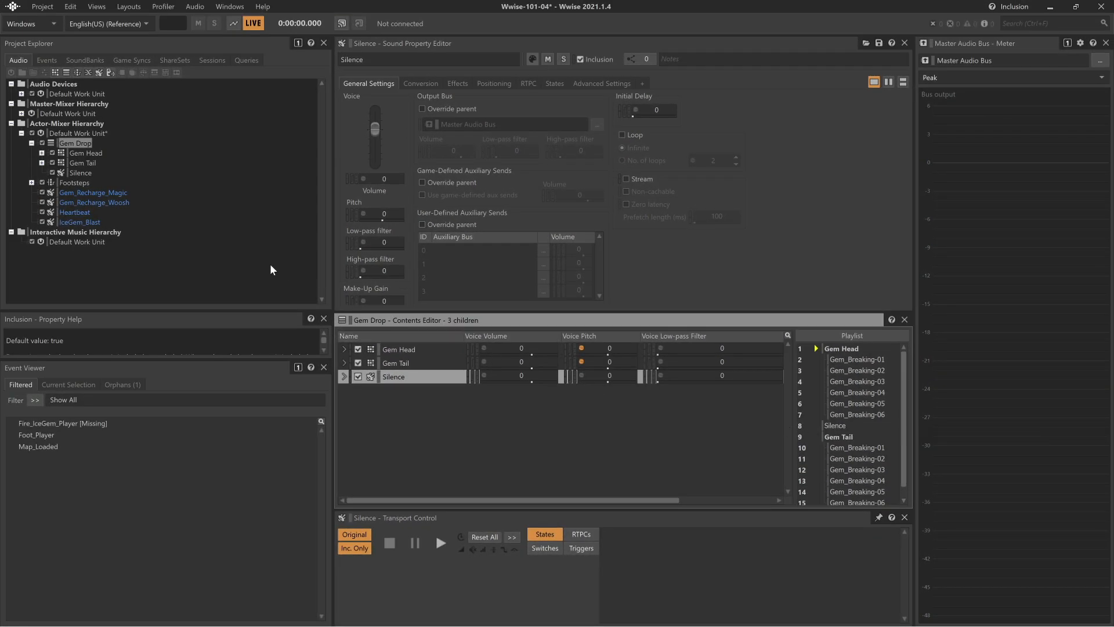
{"action": "left_click", "coordinate": [86, 144]}
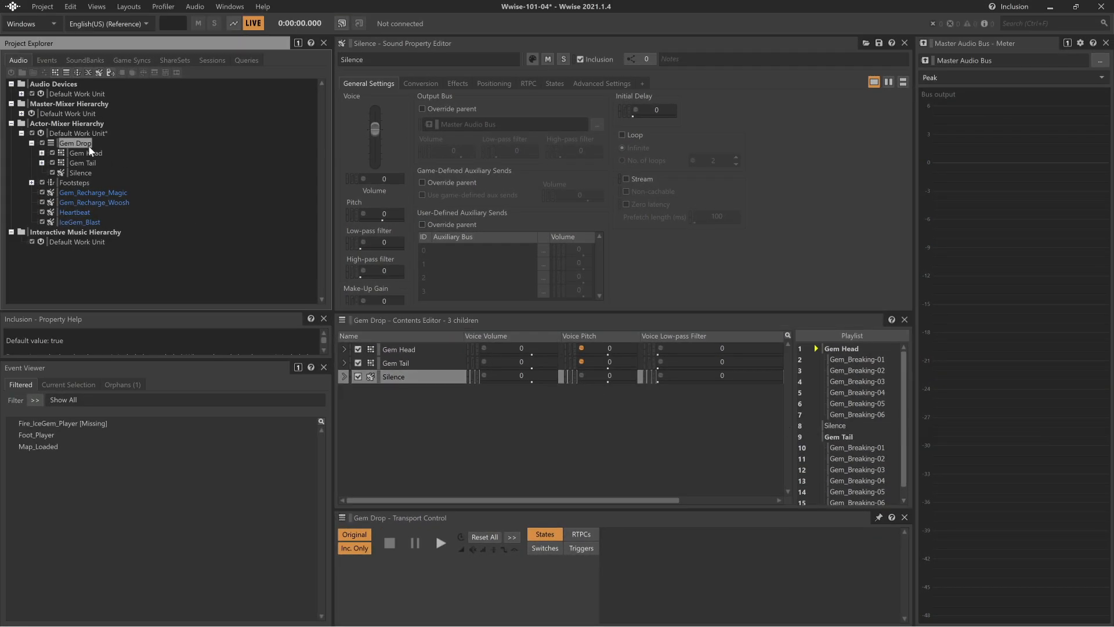
{"action": "left_click", "coordinate": [440, 542]}
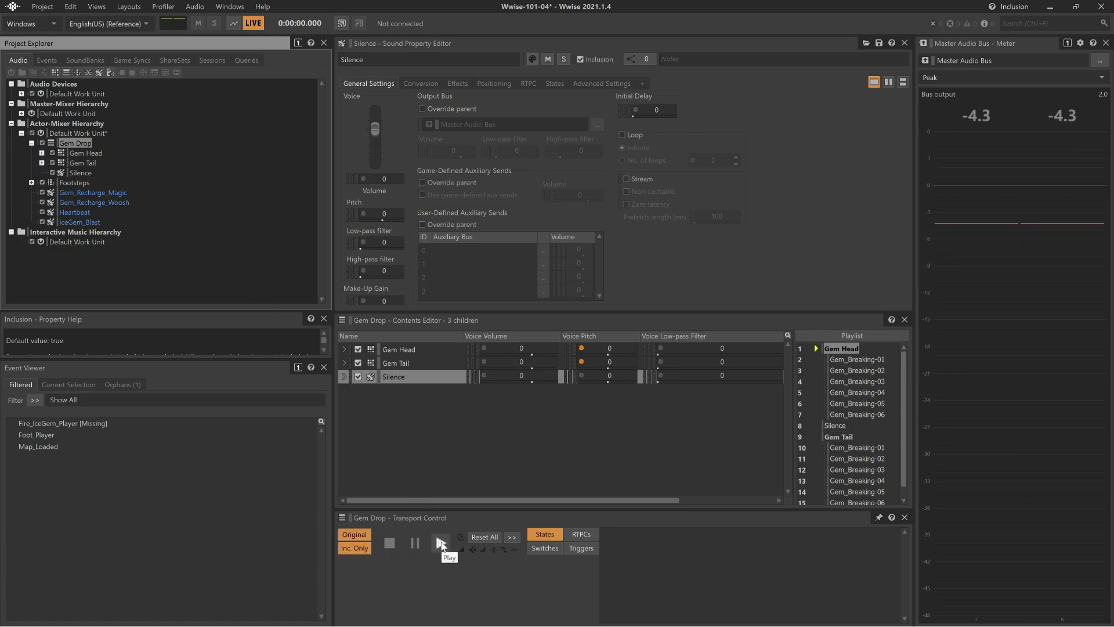